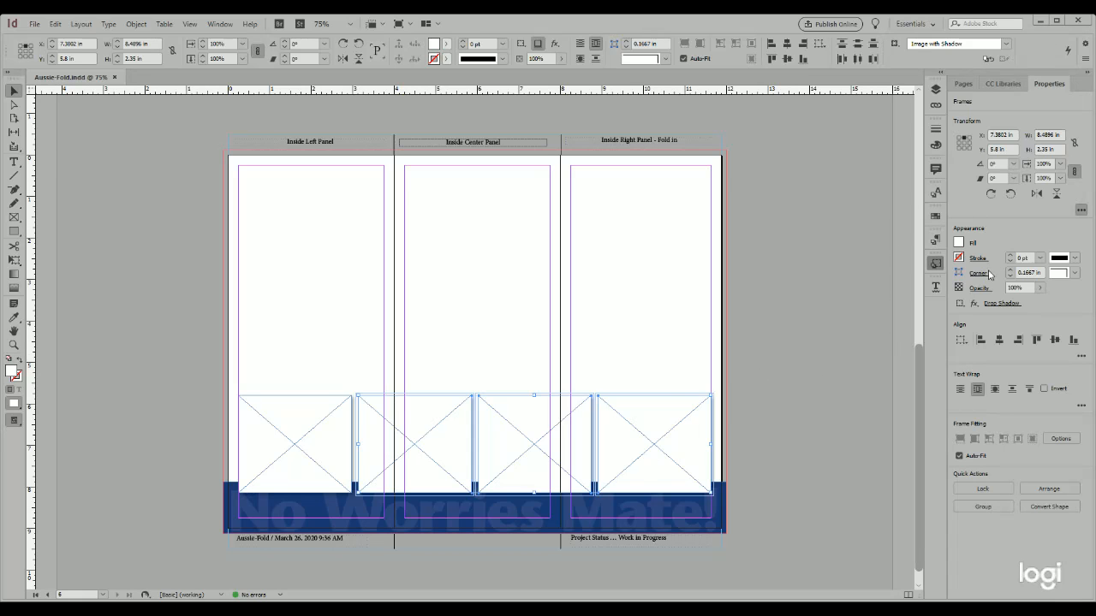
Step: Import the brochure text document and place it within the margins of the Inside Left Panel
left_click(962, 83)
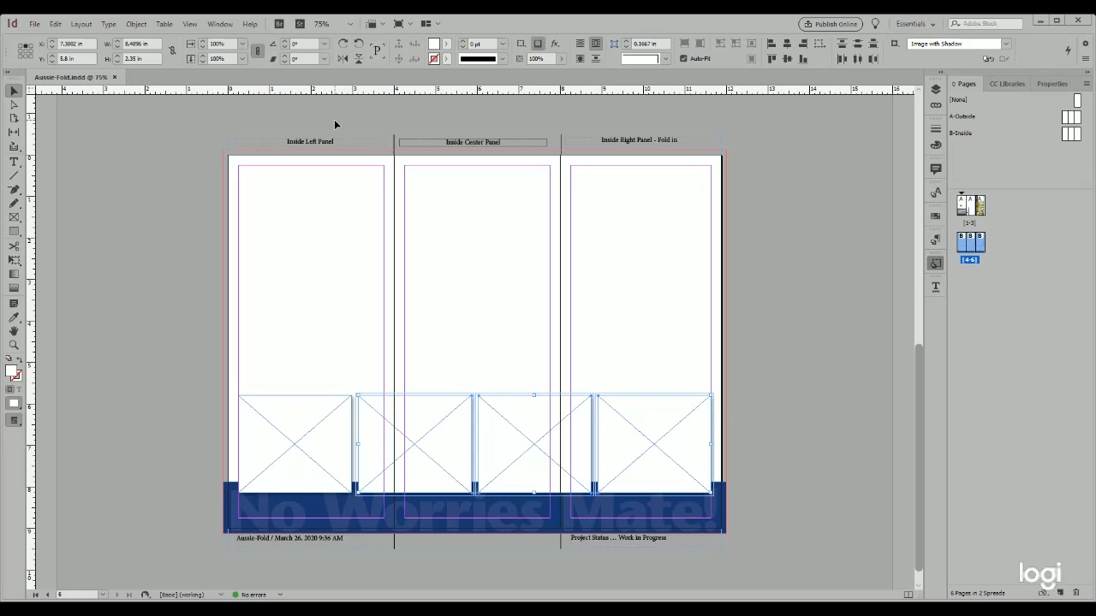
left_click(38, 24)
left_click(73, 182)
left_click(674, 409)
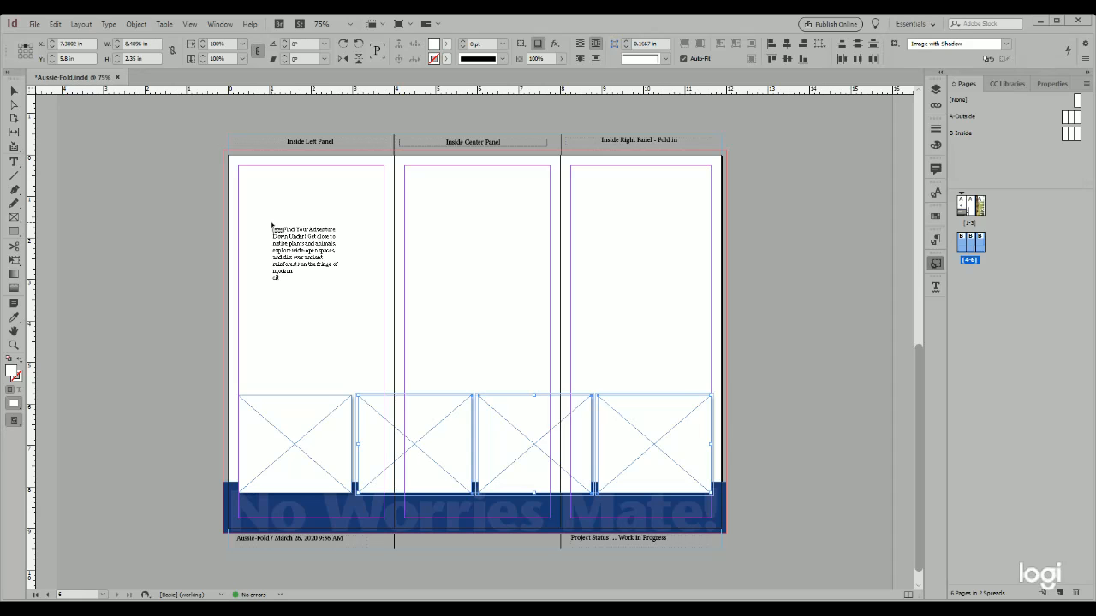
left_click_drag(271, 225, 244, 174)
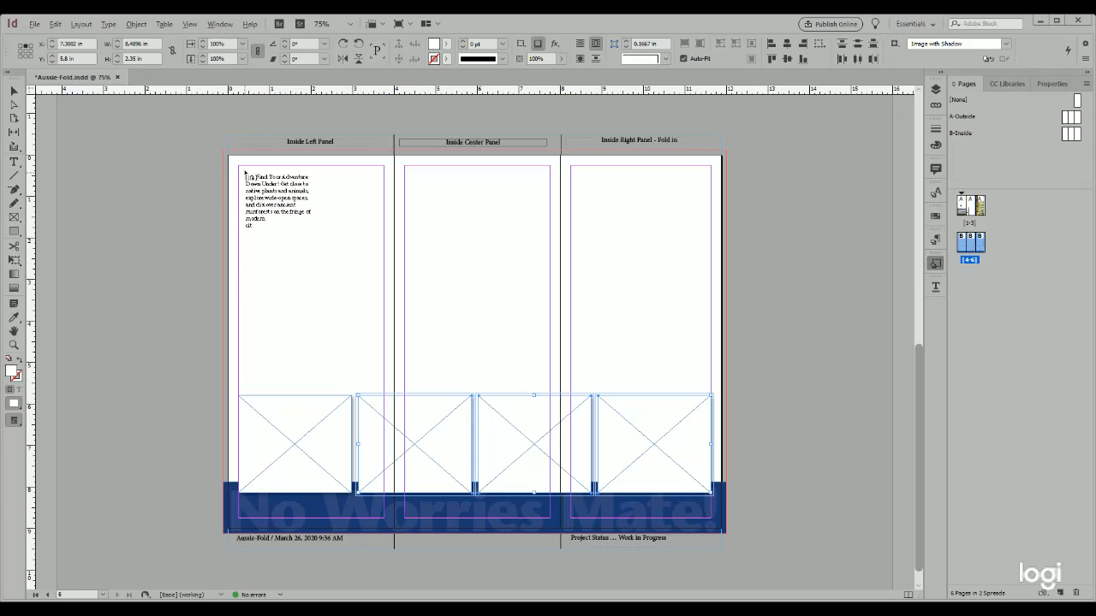
left_click(245, 174)
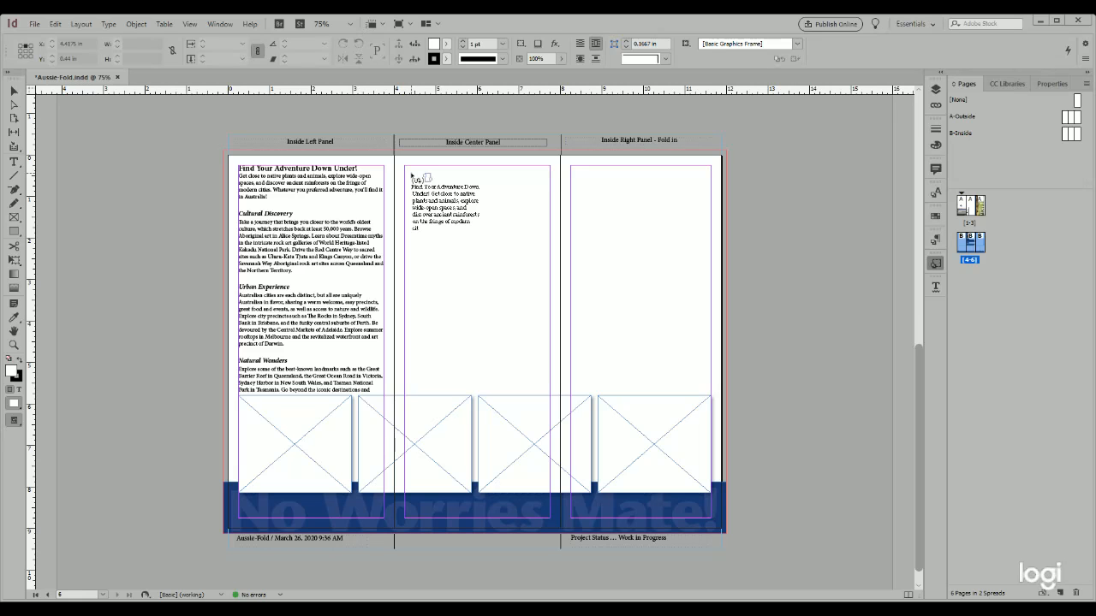
Step: Flow the remaining imported text into the margin areas of the Inside Center Panel and the Inside Right Panel
left_click(412, 176)
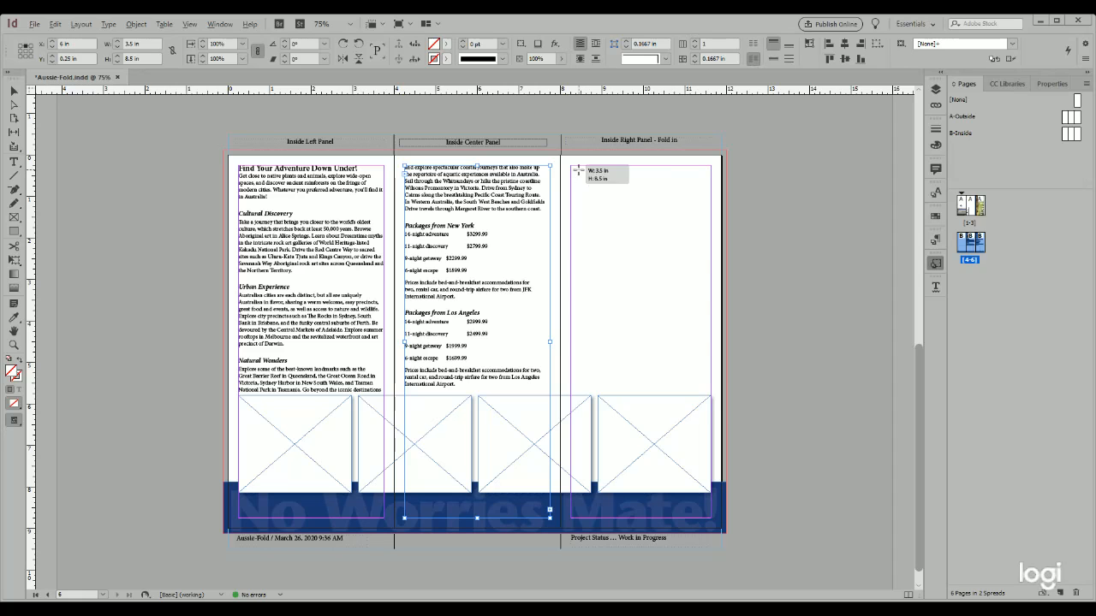
left_click(572, 171)
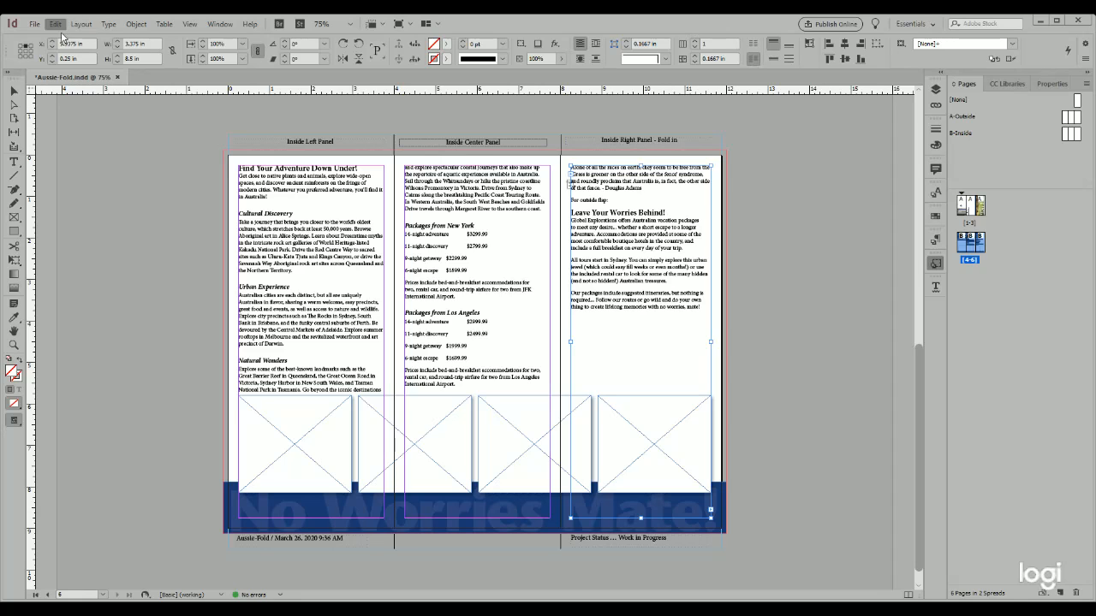
key("ctrl+z")
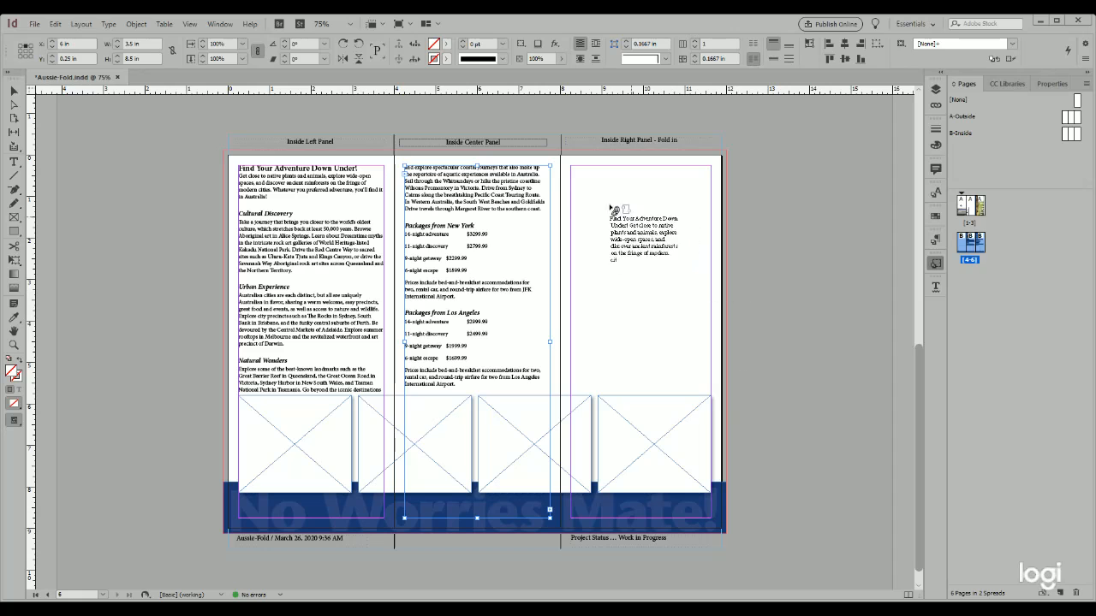
left_click(575, 169)
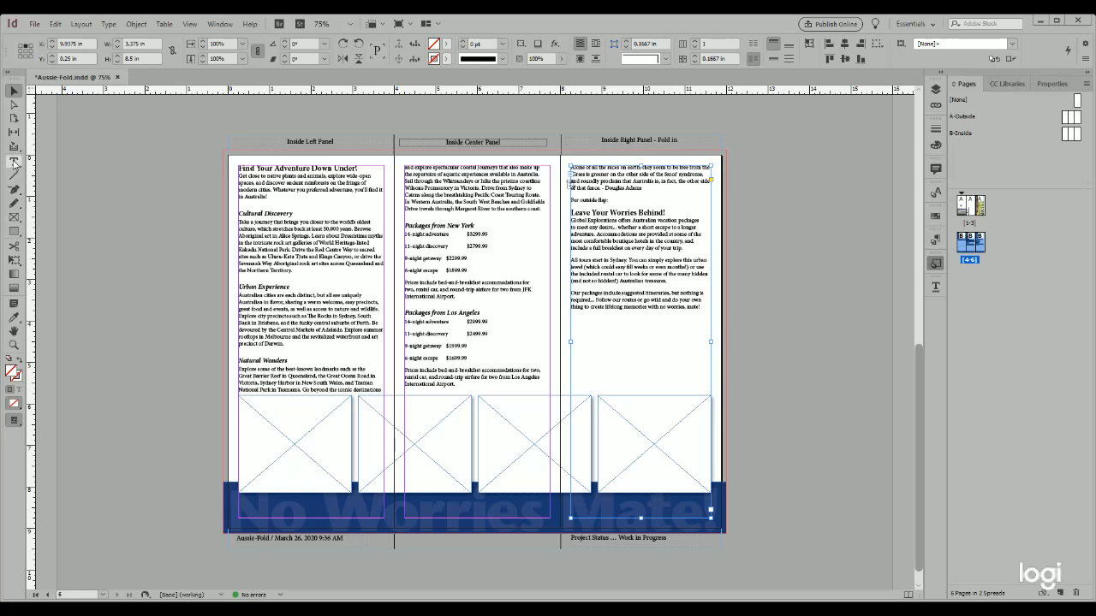
Step: Cut the text from "For outside flap:" through the last paragraph out of the Inside Right Panel
left_click(14, 162)
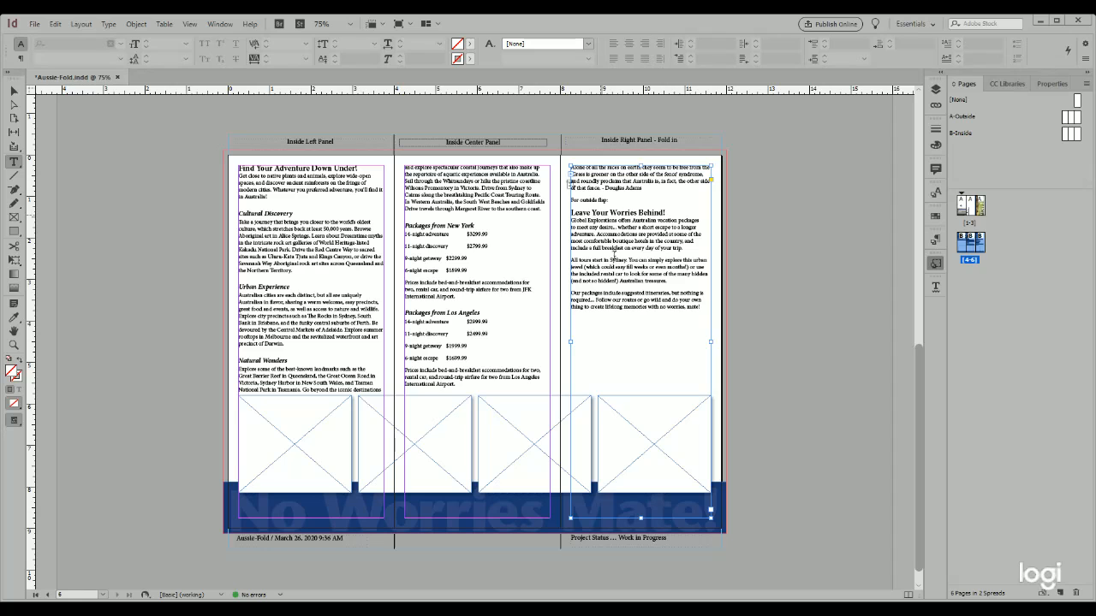
left_click_drag(572, 199, 702, 309)
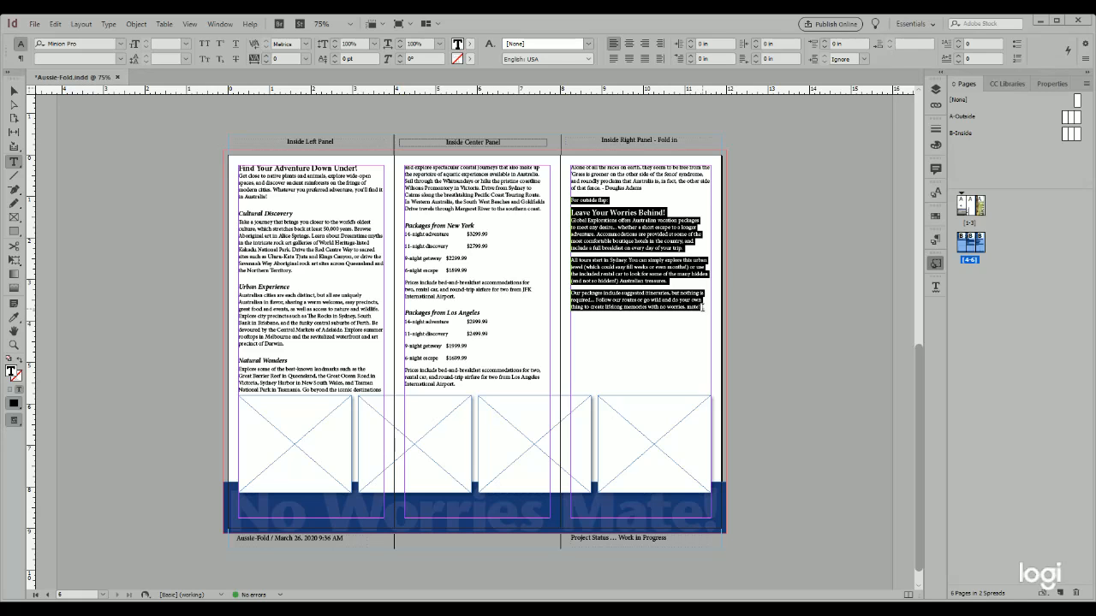
key("ctrl")
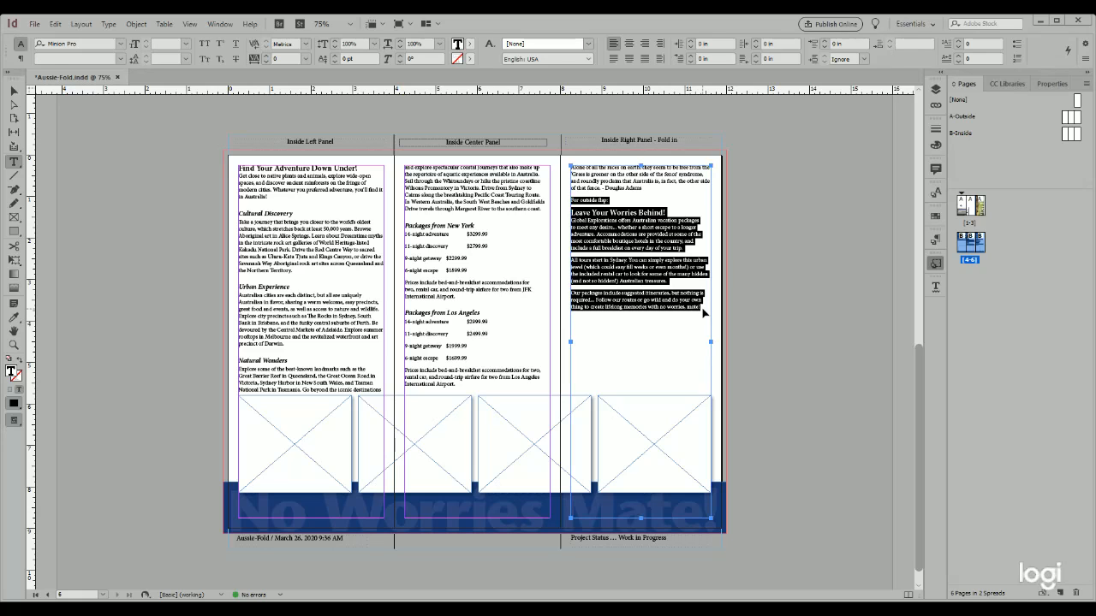
key("ctrl+x")
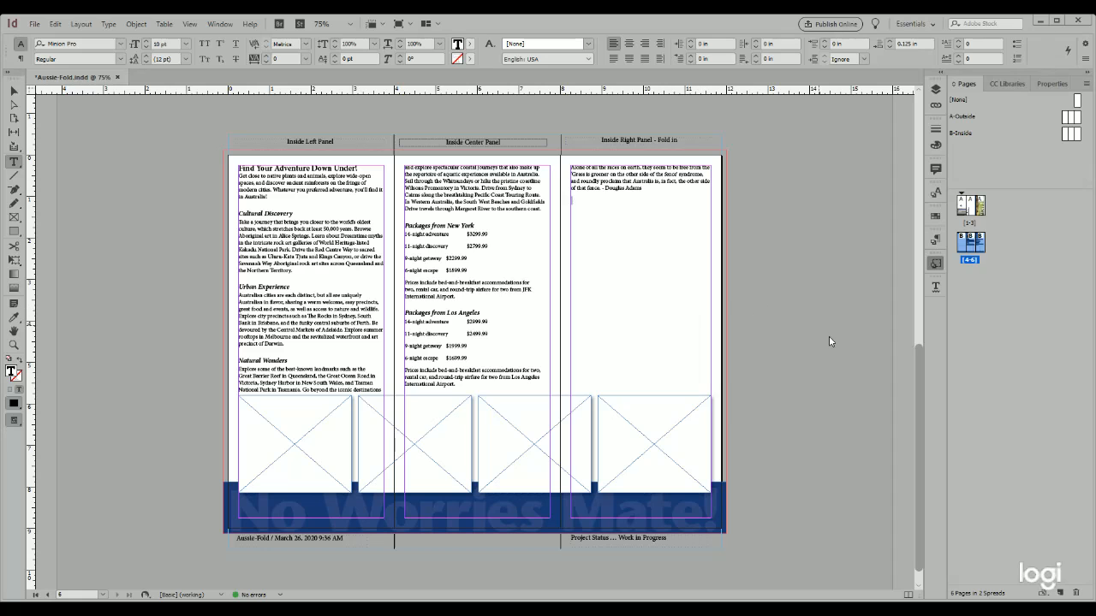
Step: Paste the cut text into the empty text frame of the Outside Left Panel on spread 1-3
double_click(971, 225)
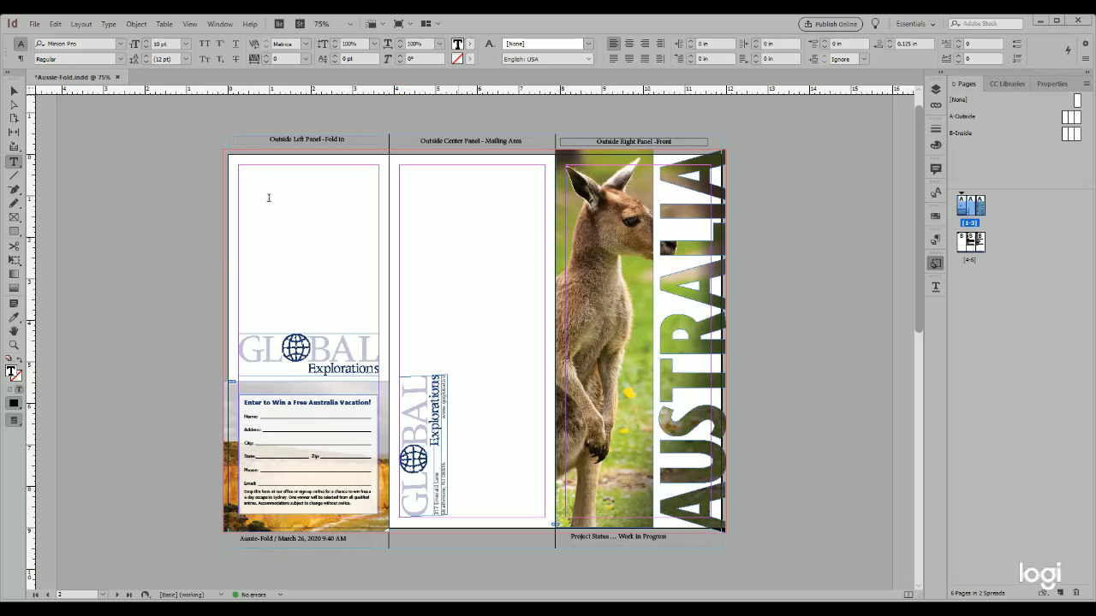
left_click(244, 175)
key("ctrl+v")
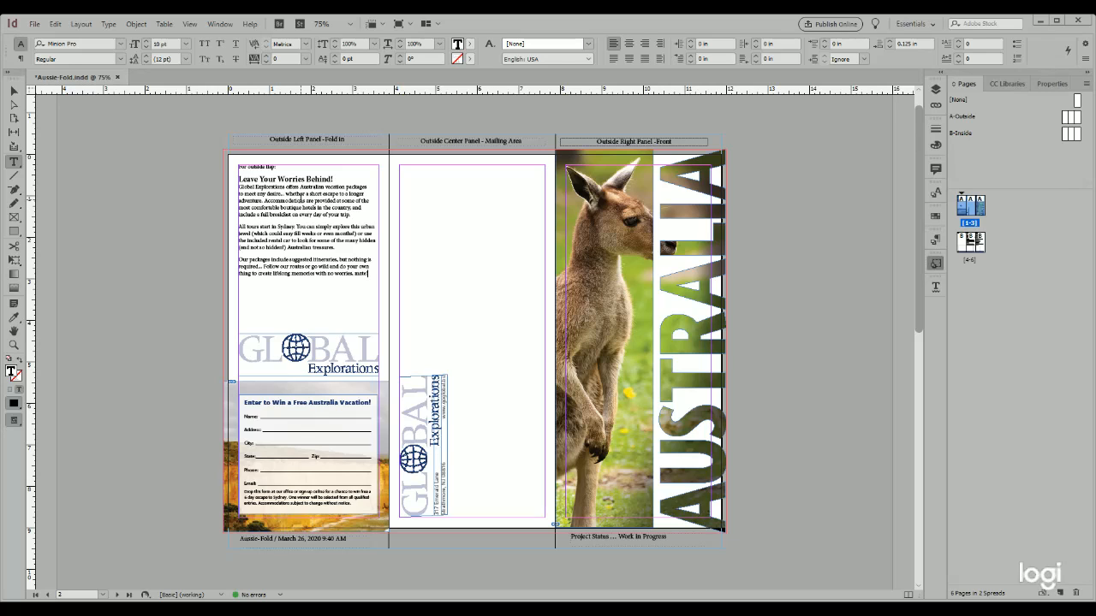
Step: Delete the "For outside flap:" line and its empty paragraph above "Leave Your Worries Behind!", and save the document
left_click_drag(280, 168, 224, 171)
key("BackSpace")
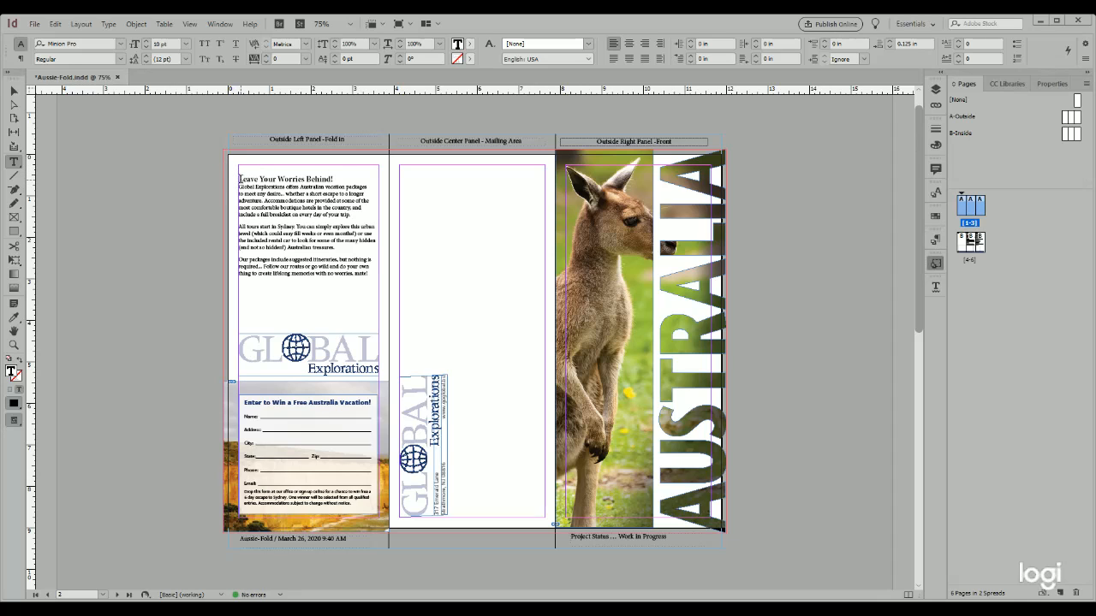
key("Delete")
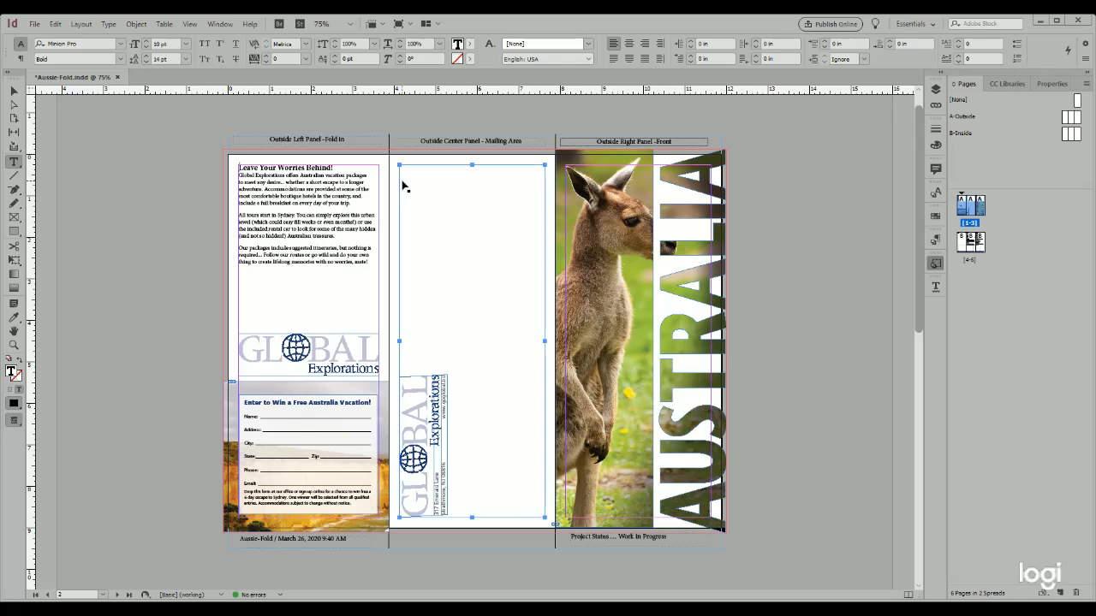
key("ctrl+s")
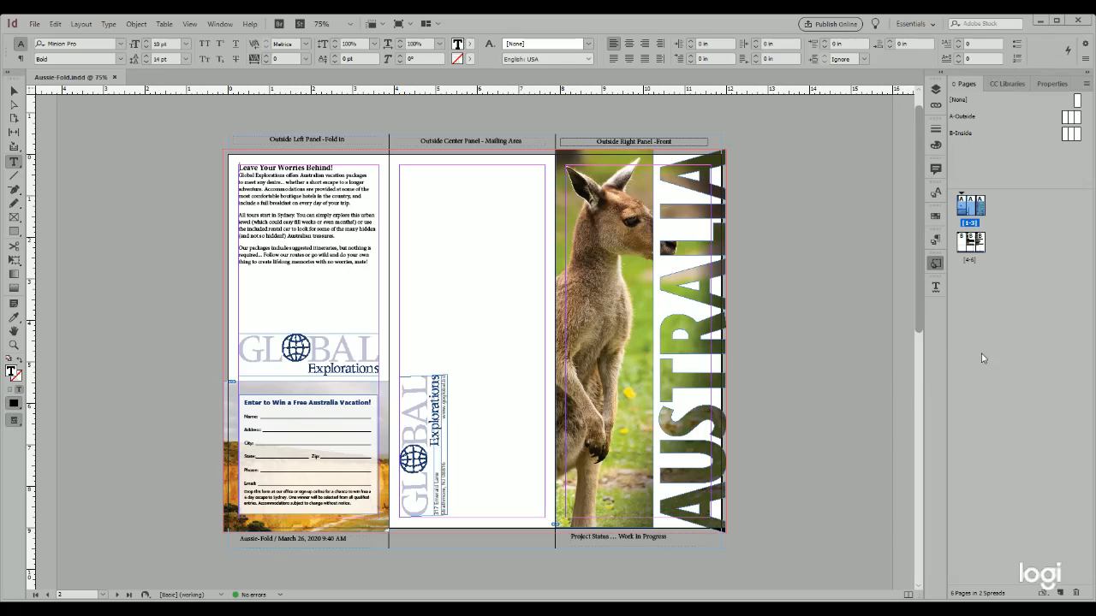
Step: Bring up the document's paragraph styles
left_click(220, 24)
left_click(440, 345)
left_click(704, 247)
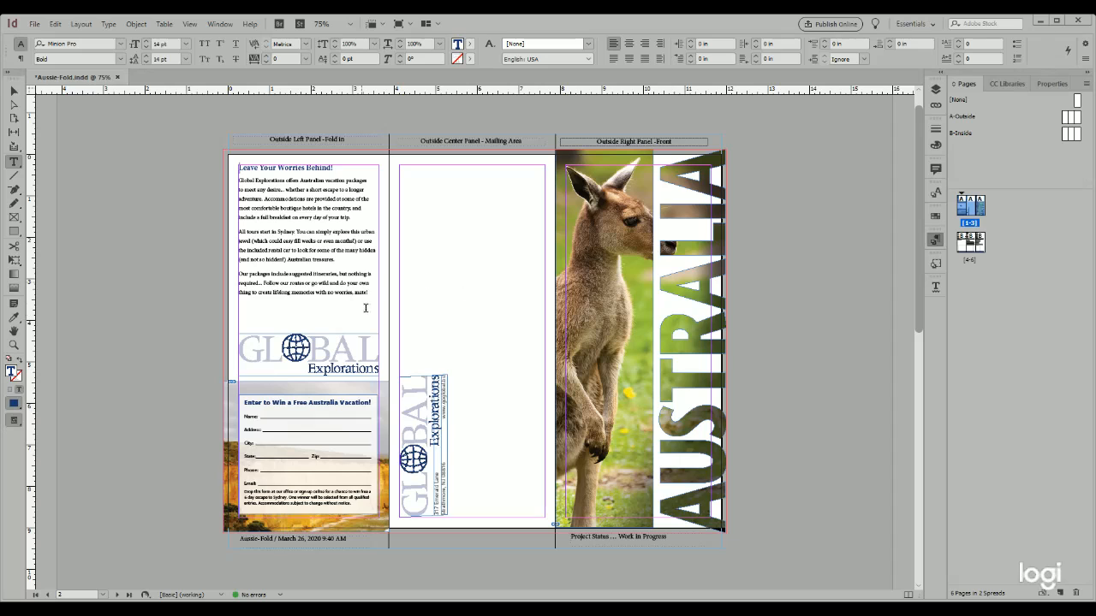
Step: Clear the style overrides from the heading and all body paragraphs on the Outside Left Panel
left_click_drag(369, 292, 237, 168)
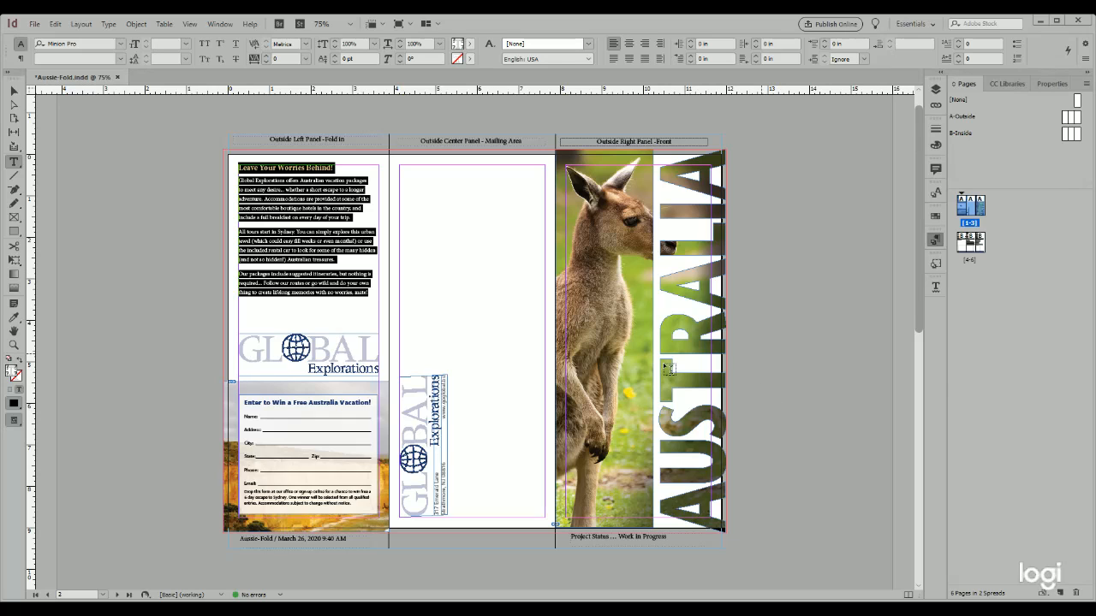
left_click(875, 387)
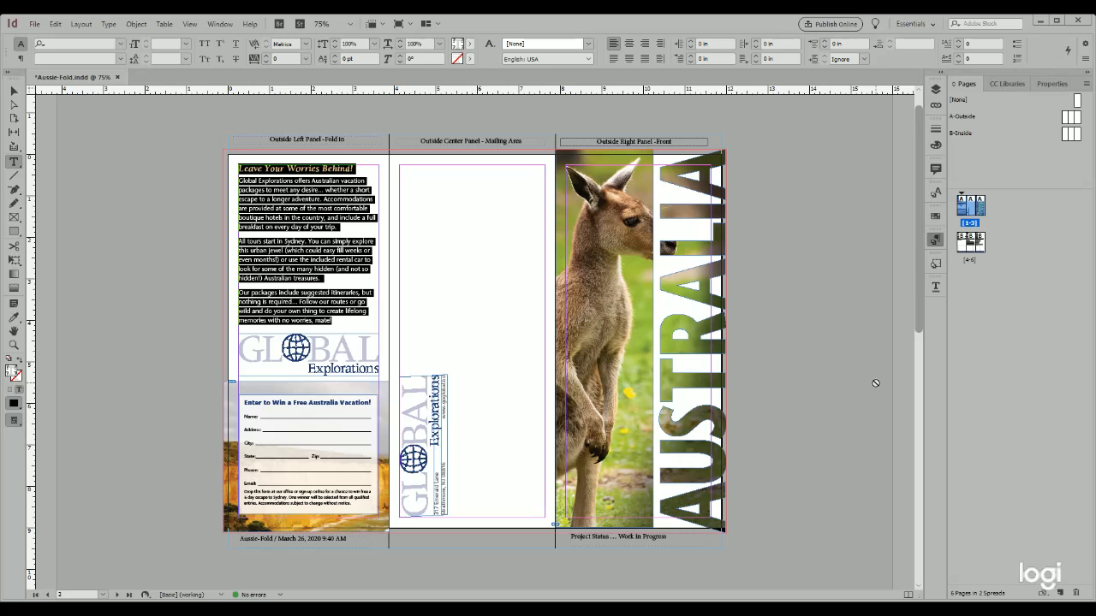
left_click(297, 282)
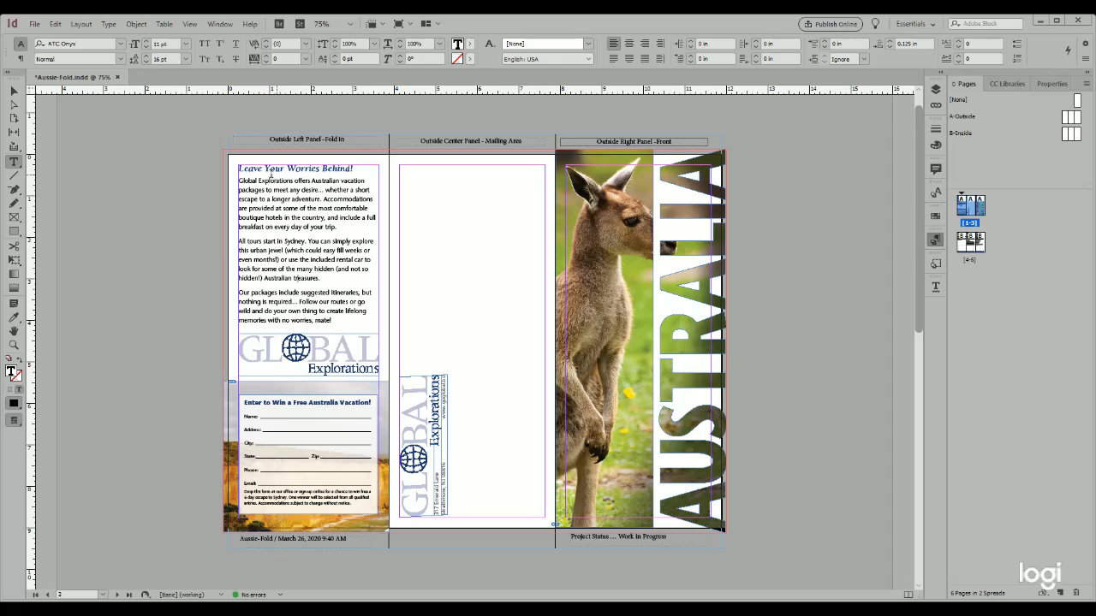
Step: Clear the style overrides from the entire text story across the three inside panels on spread 4-6, and save the document
double_click(969, 263)
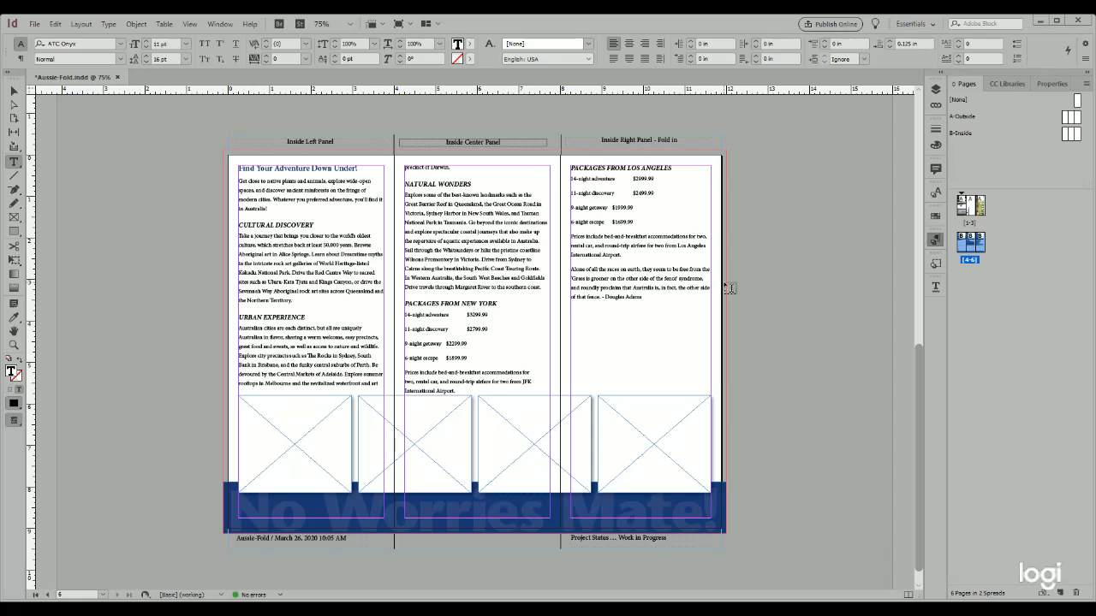
left_click(269, 194)
key("ctrl+a")
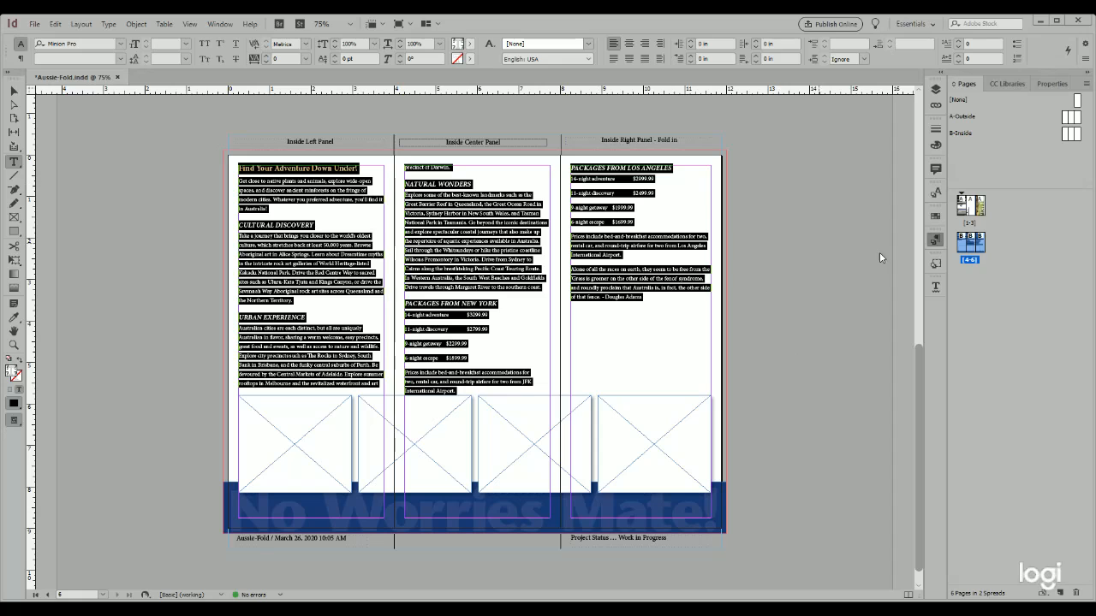
left_click(874, 381)
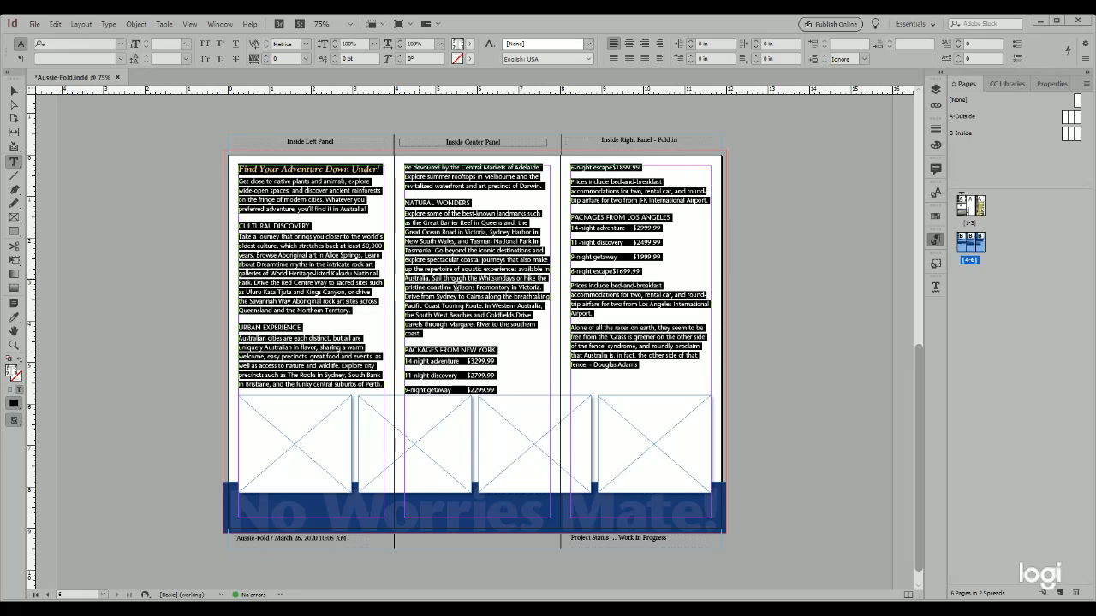
left_click(458, 285)
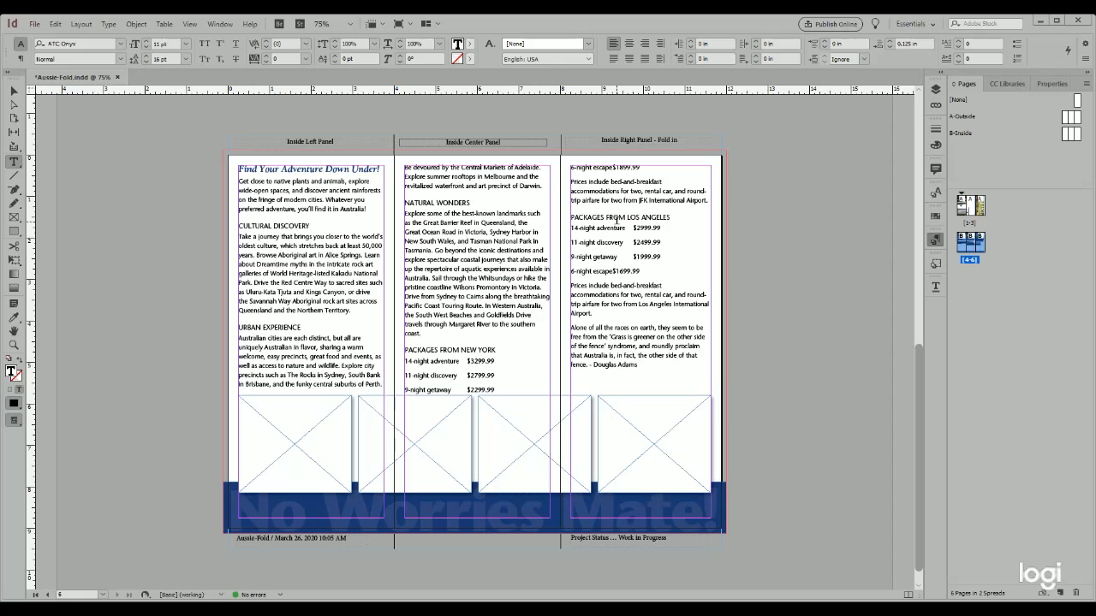
key("ctrl+s")
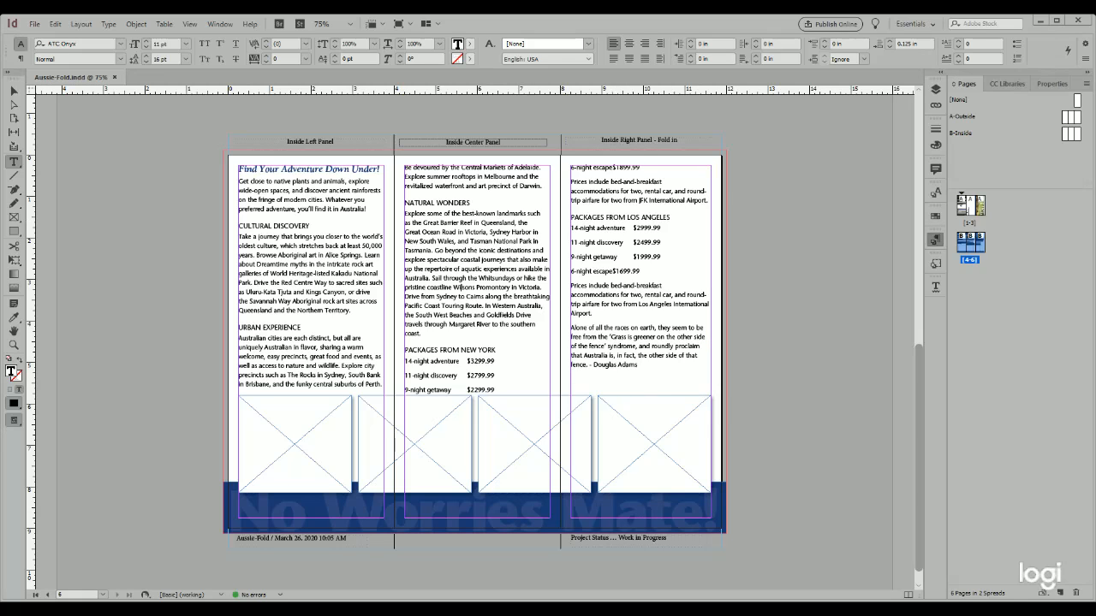